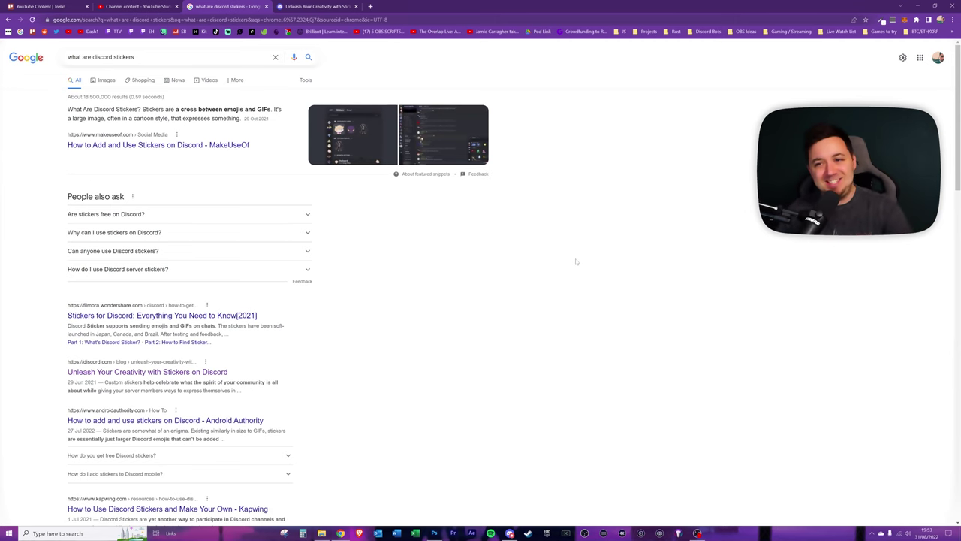
# - Read the introduction of Discord's blog article on stickers, covering custom uploads through Server Boosting and Nitro sticker access
pyautogui.hotkey('ctrl', 'Tab')
pyautogui.moveTo(427, 265); pyautogui.dragTo(560, 265)
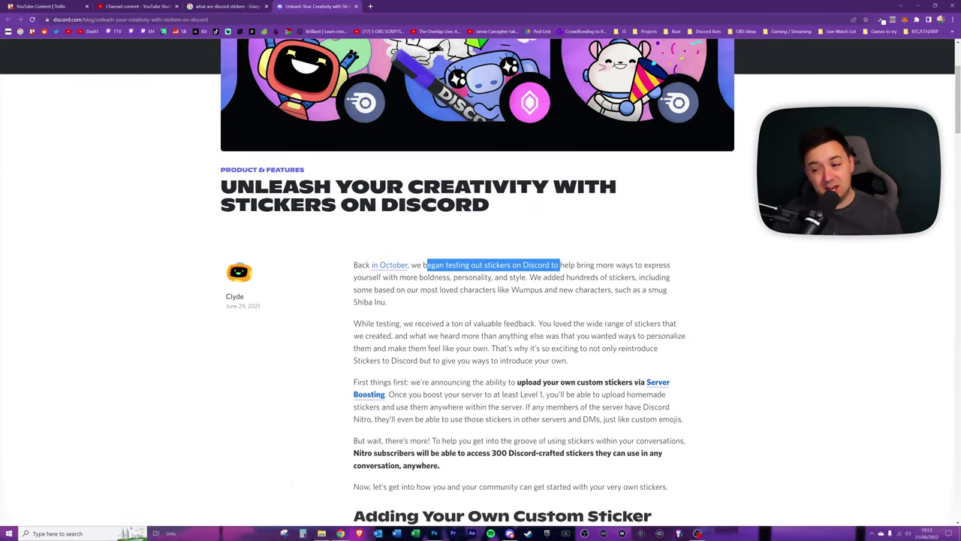
pyautogui.click(586, 306)
pyautogui.scroll(-1, 586, 305)
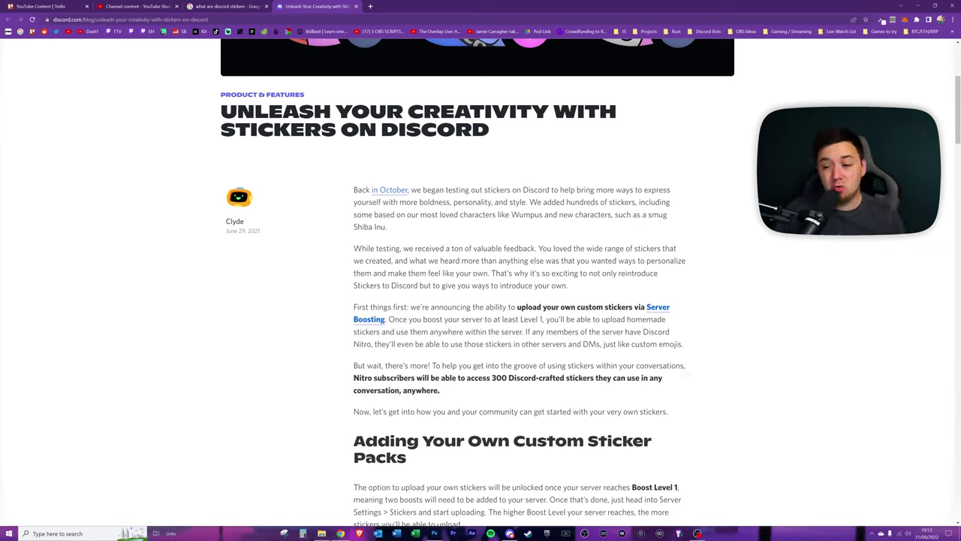
pyautogui.click(481, 389)
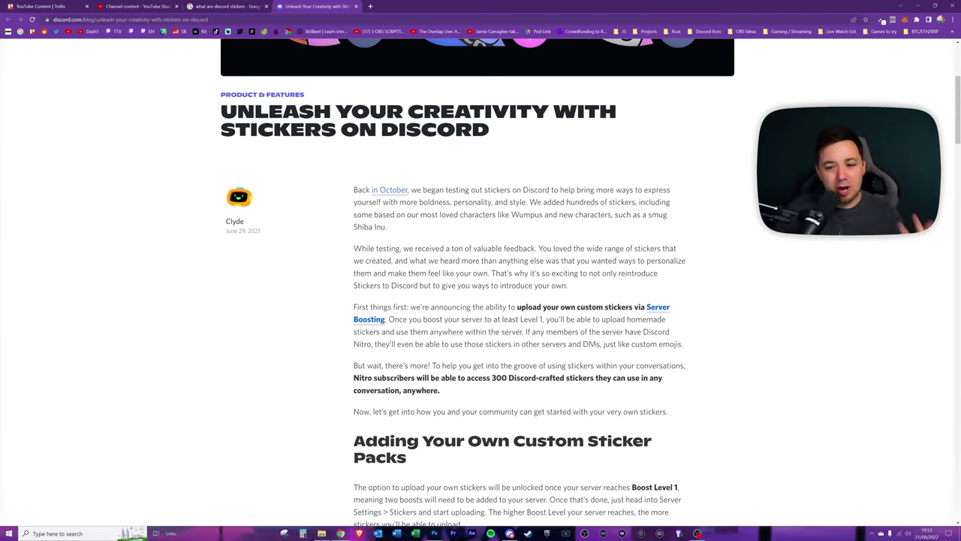
# - Switch to Discord and greet several newly joined members in the welcome channel with the suggested wave stickers
pyautogui.click(509, 534)
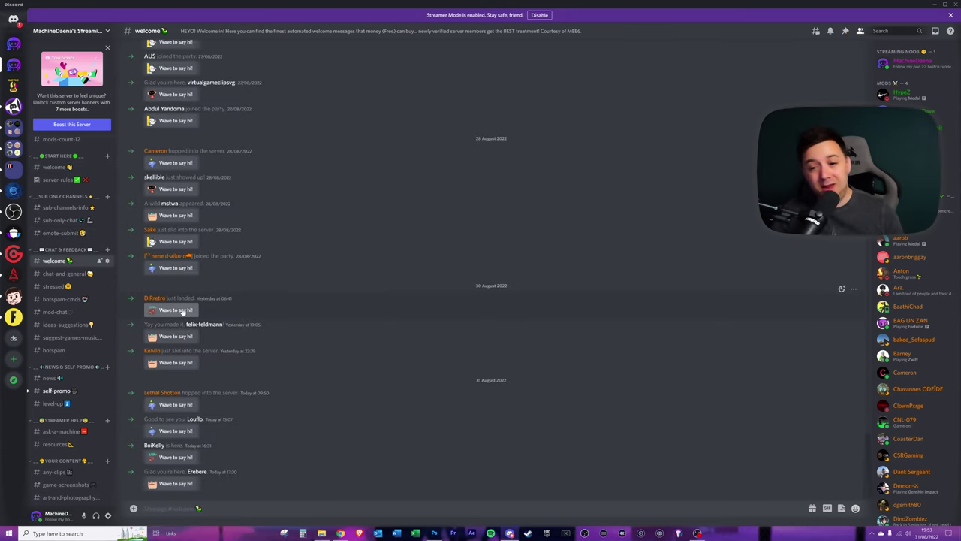
pyautogui.click(183, 310)
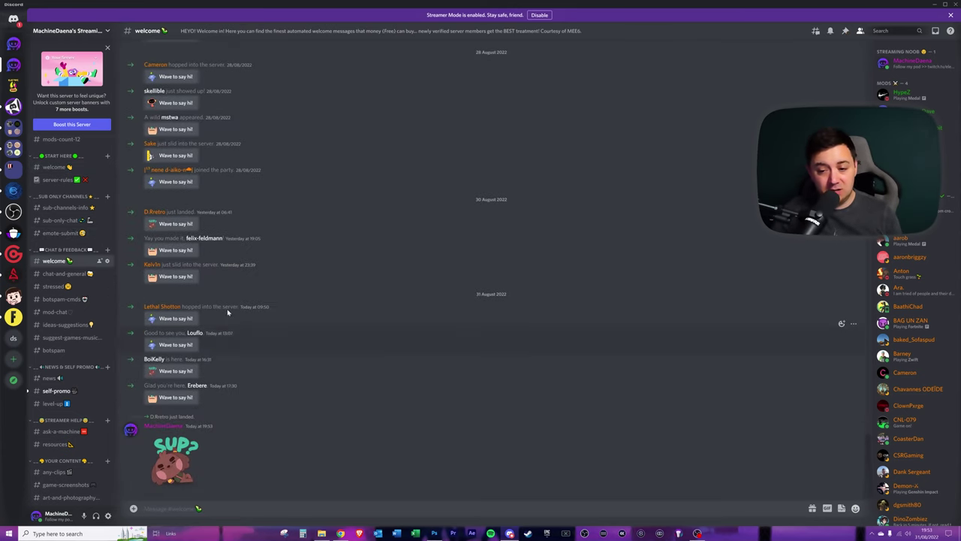
pyautogui.click(176, 344)
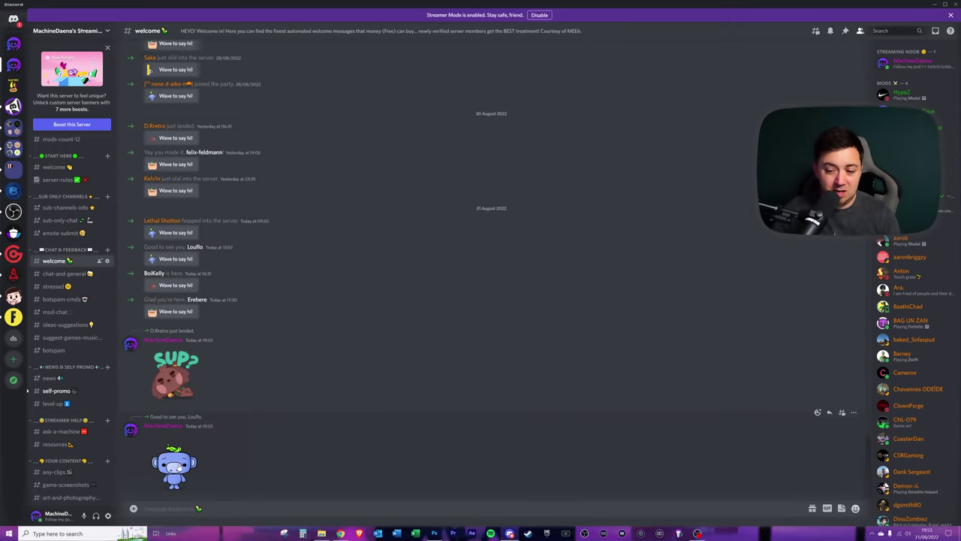
pyautogui.click(175, 311)
pyautogui.click(184, 225)
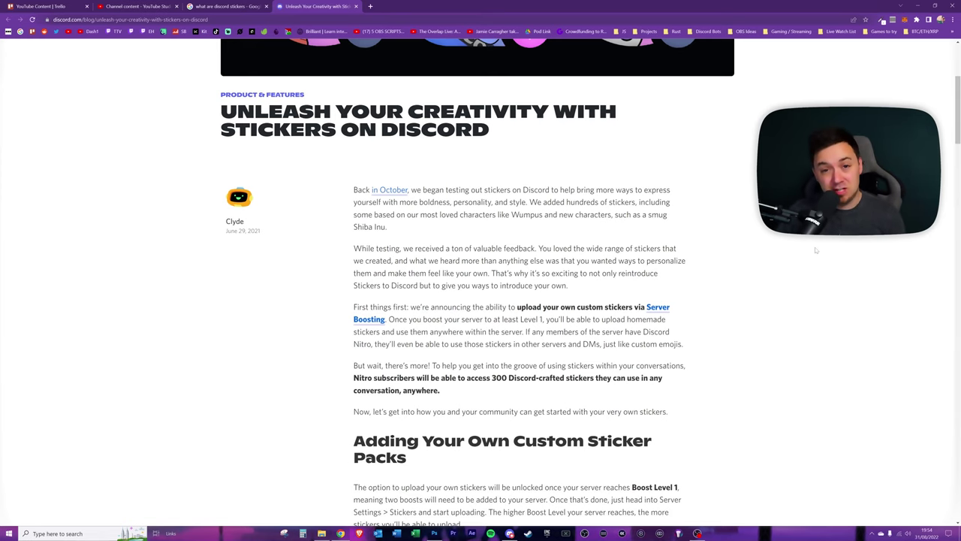
# - Read the article's custom sticker pack section on Boost Level 1, and check the server's boost goal in Discord
pyautogui.scroll(-5, 815, 250)
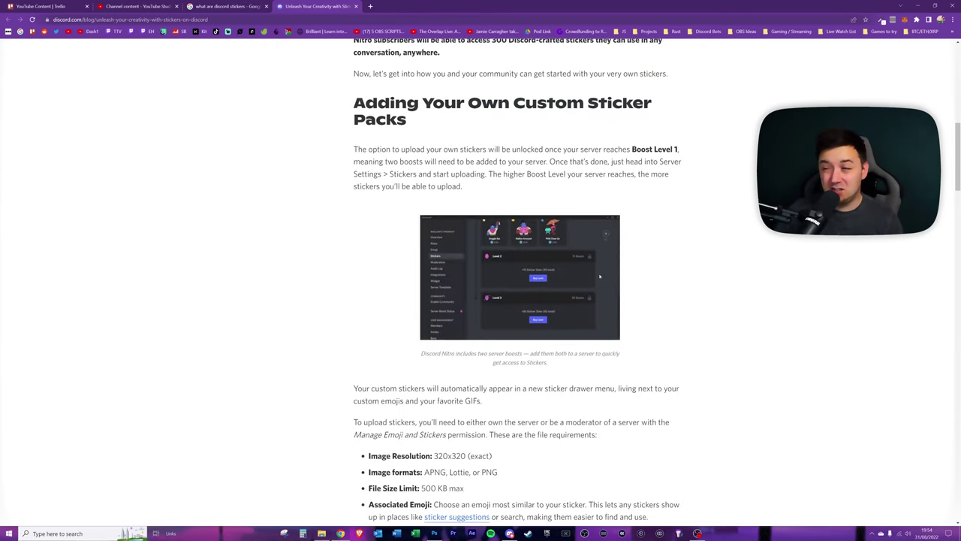
pyautogui.moveTo(632, 150); pyautogui.dragTo(691, 153)
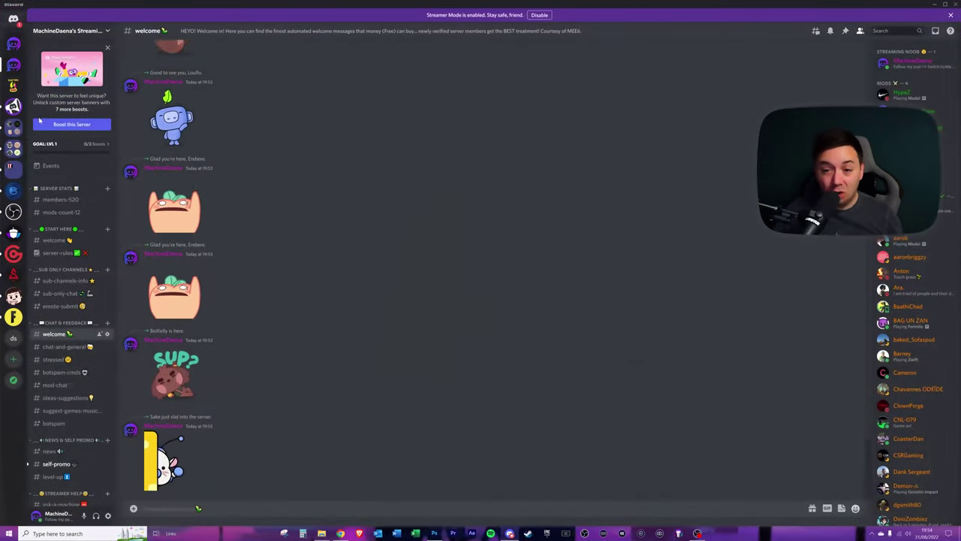
pyautogui.moveTo(97, 150)
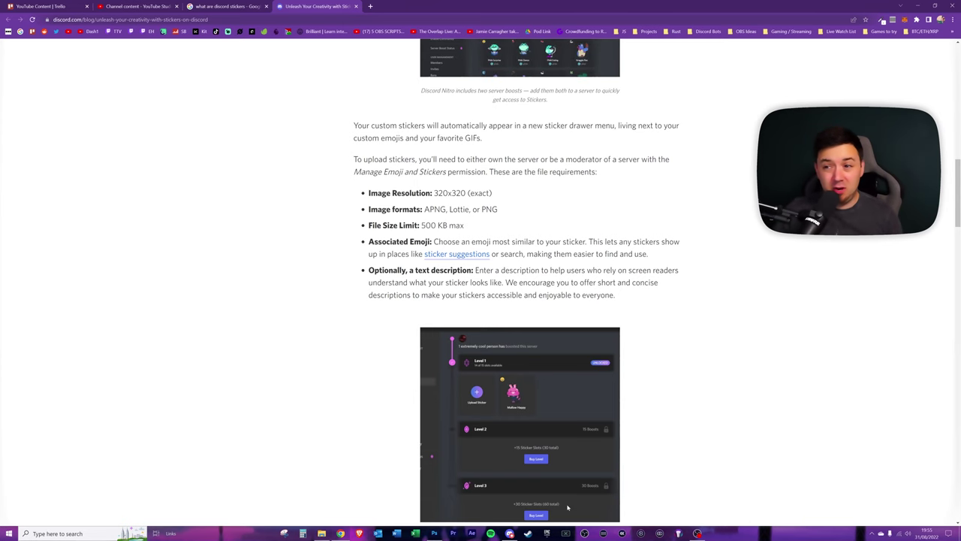
# - Examine the article's sticker file requirements, highlighting the image resolution, each allowed image format and the file size limit
pyautogui.click(504, 137)
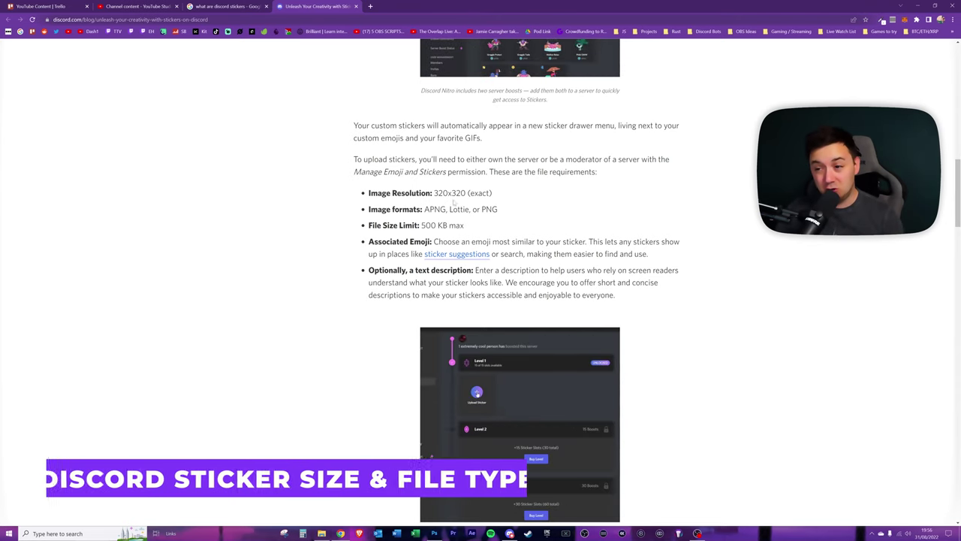
pyautogui.moveTo(434, 193); pyautogui.dragTo(451, 193)
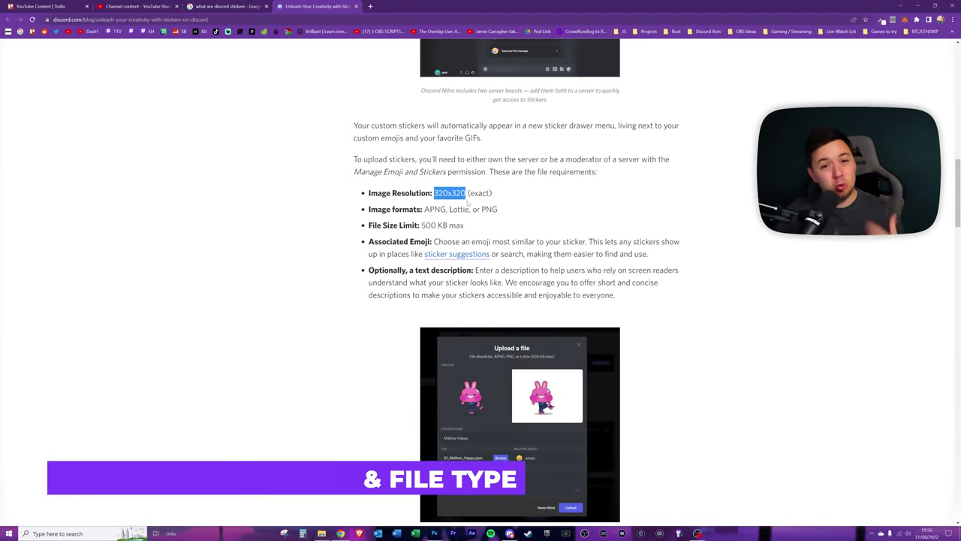
pyautogui.click(568, 508)
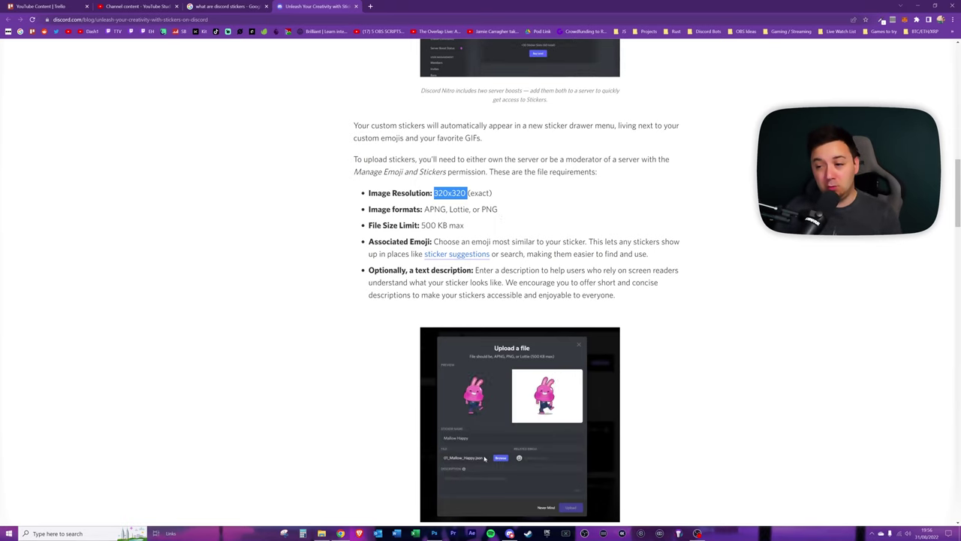
pyautogui.moveTo(425, 210); pyautogui.dragTo(440, 211)
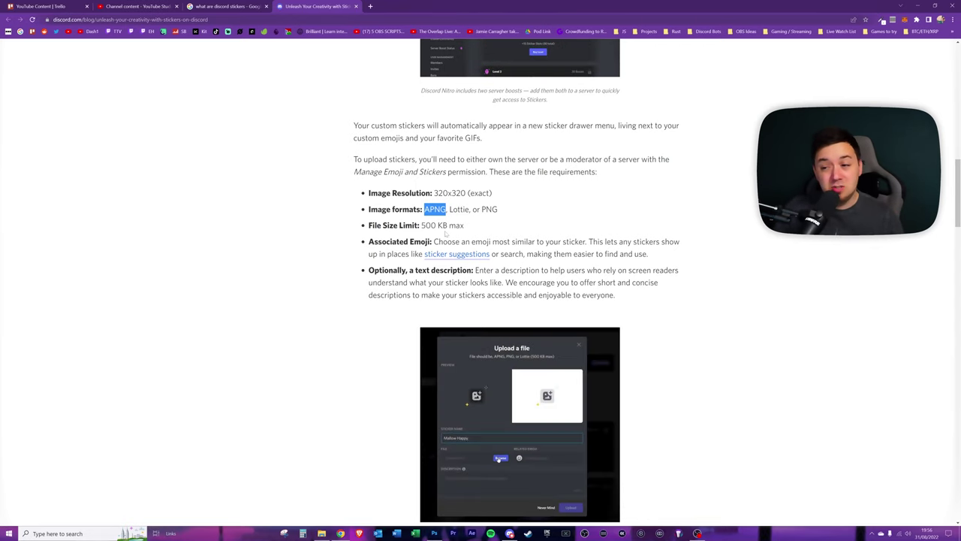
pyautogui.doubleClick(459, 210)
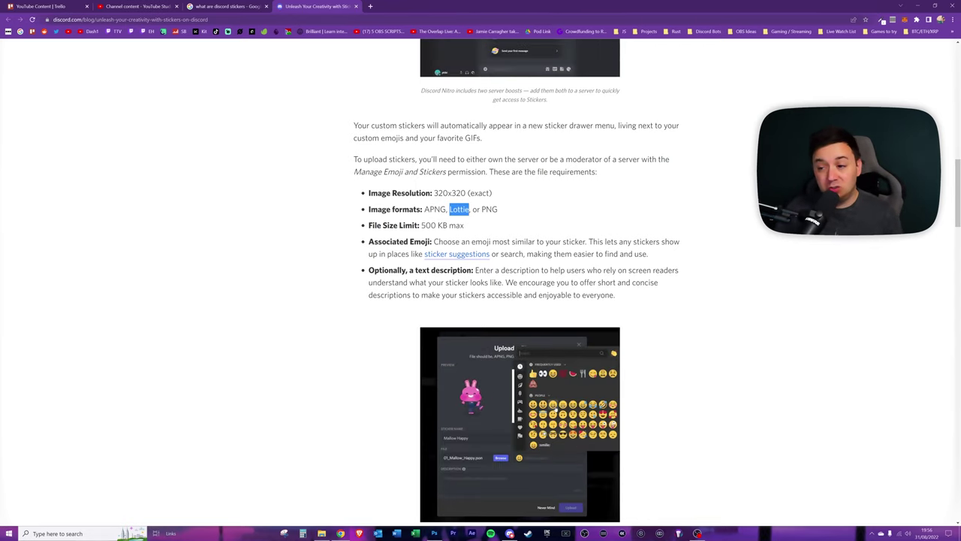
pyautogui.doubleClick(489, 210)
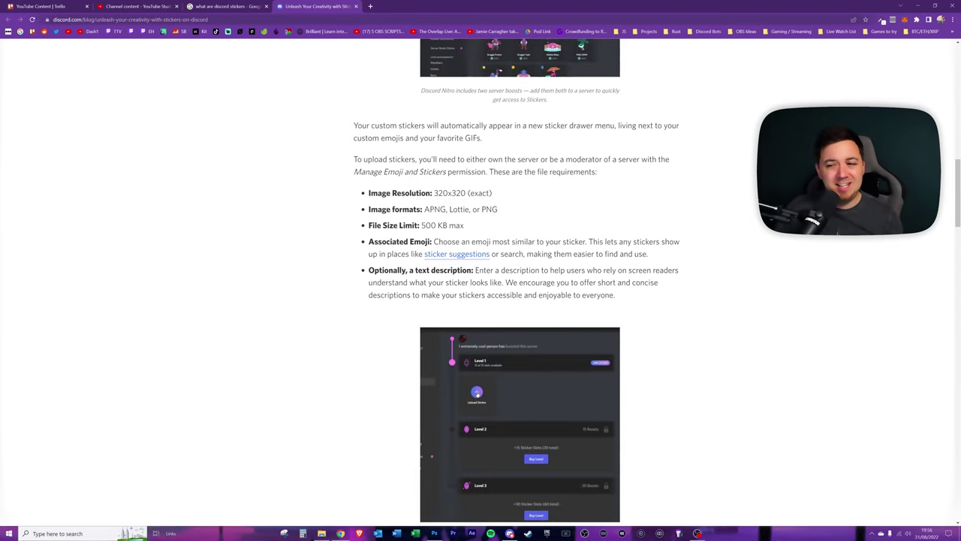
pyautogui.doubleClick(435, 210)
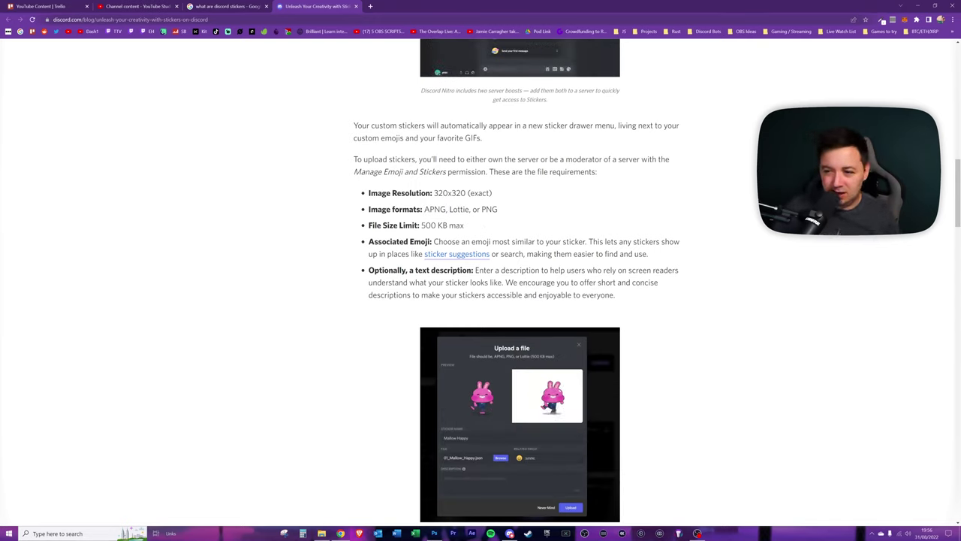
pyautogui.moveTo(421, 225); pyautogui.dragTo(464, 225)
pyautogui.click(567, 508)
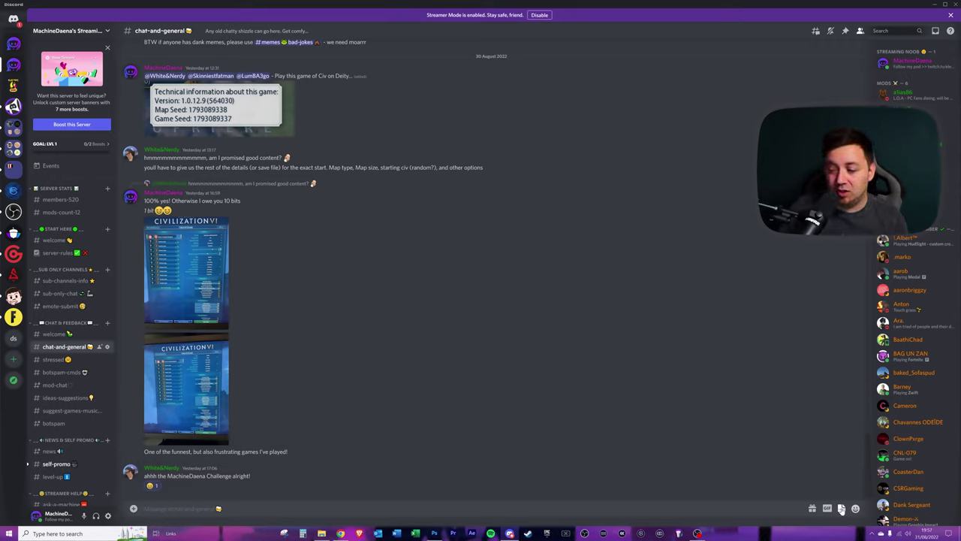
# - Compare the GIF and sticker pickers in the chat-and-general channel and browse the stickers offered by the different servers
pyautogui.click(842, 509)
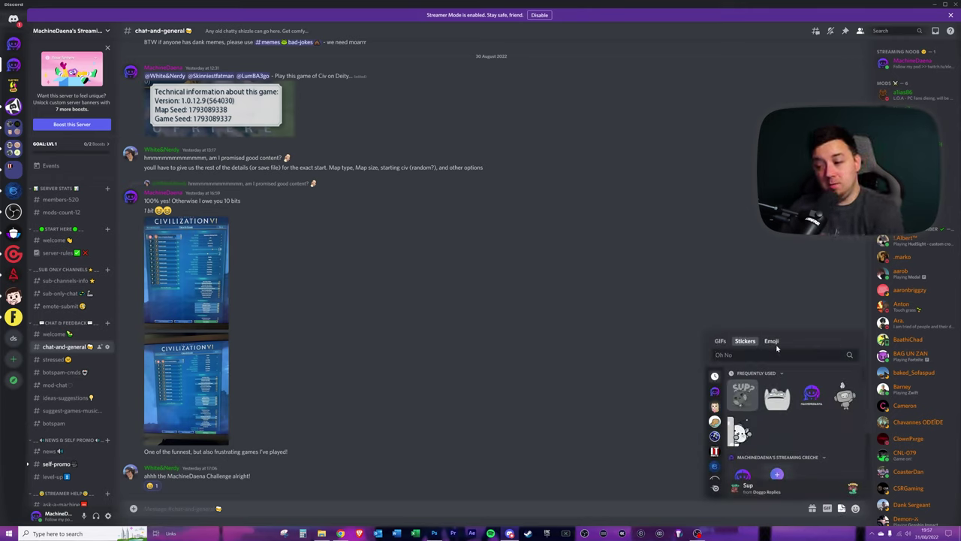
pyautogui.click(826, 508)
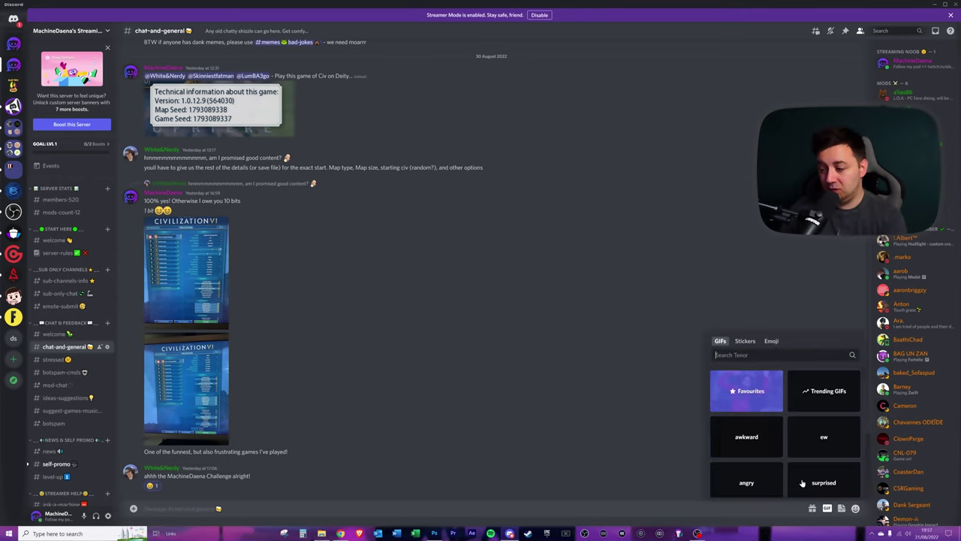
pyautogui.click(842, 509)
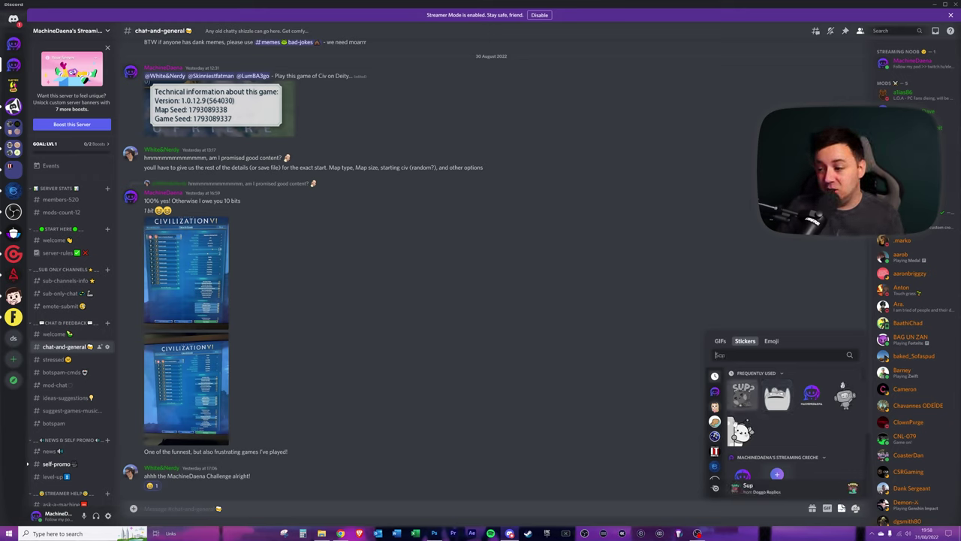
pyautogui.scroll(-5, 767, 434)
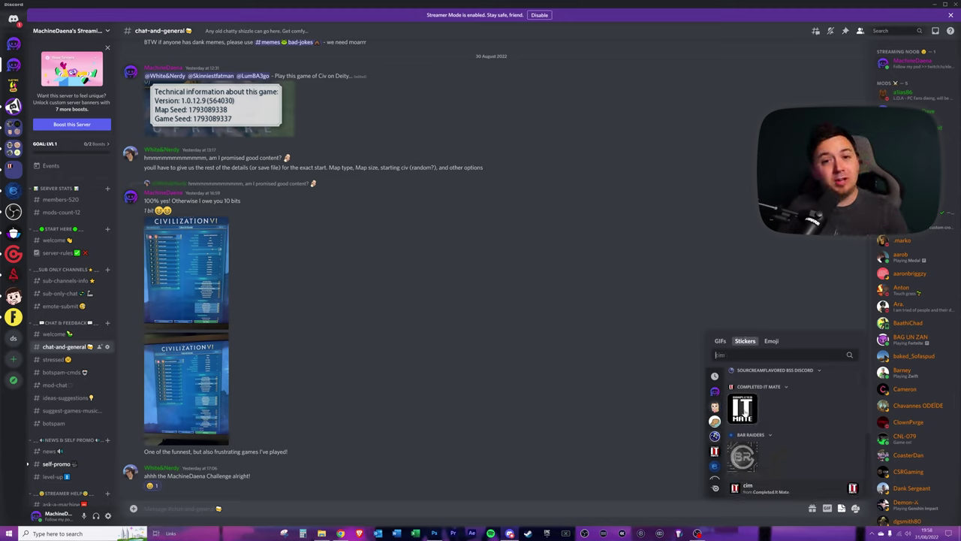
pyautogui.scroll(-1, 744, 428)
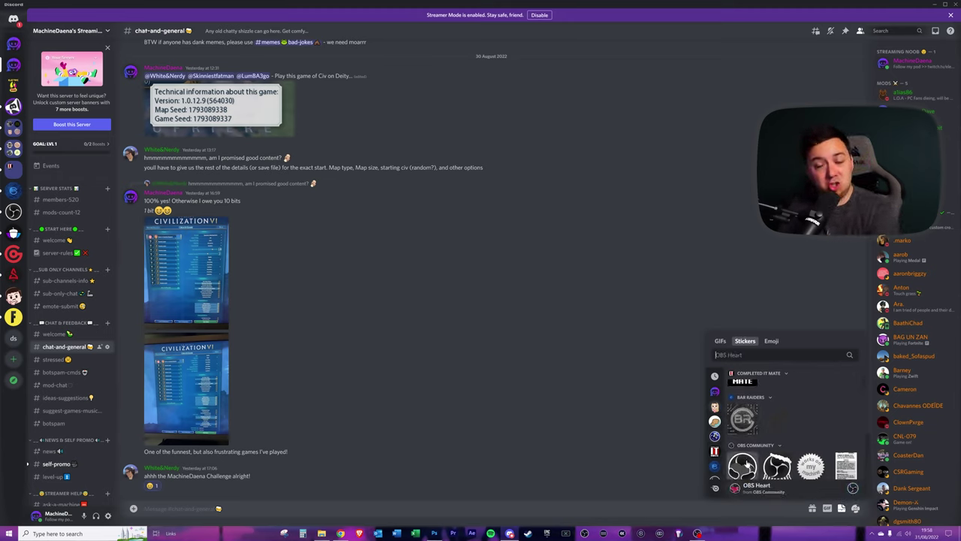
pyautogui.scroll(-1, 745, 458)
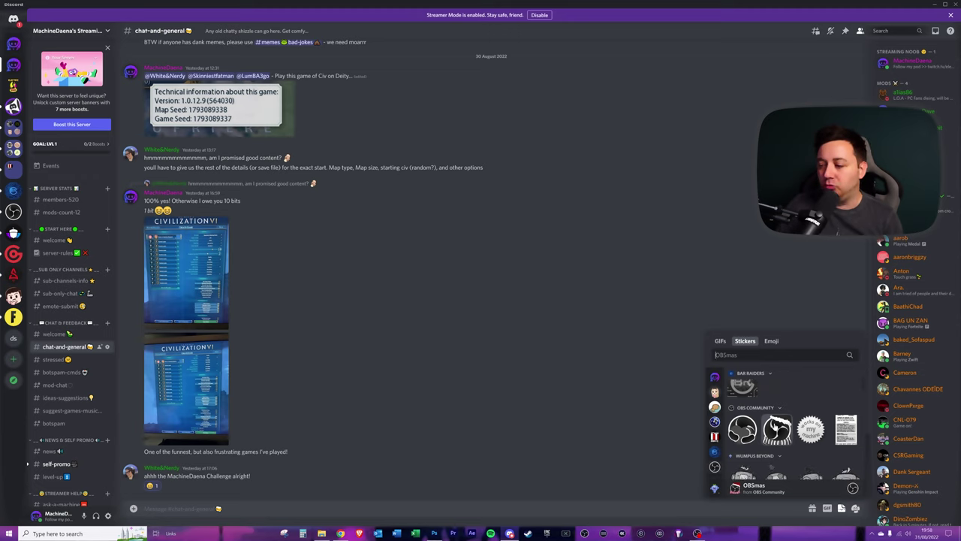
pyautogui.scroll(-1, 743, 429)
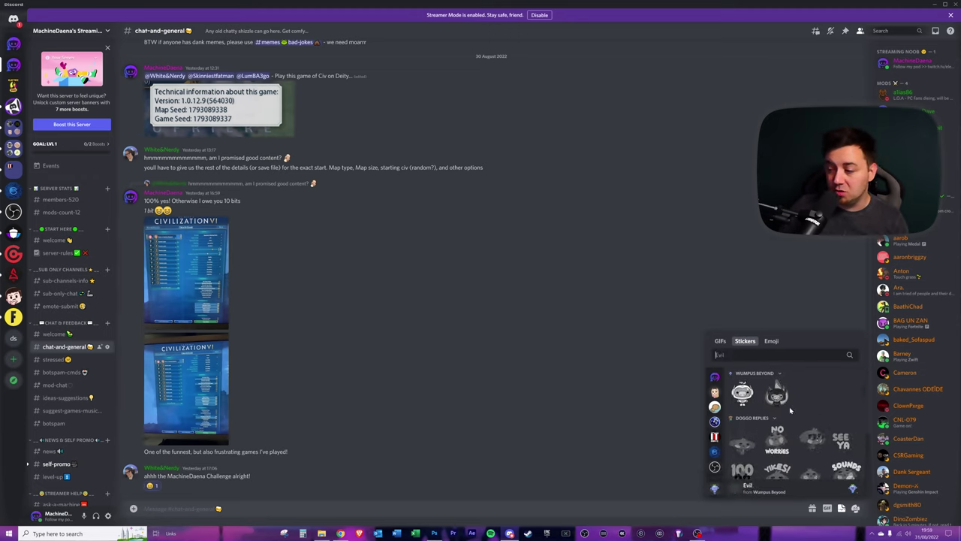
pyautogui.scroll(5, 822, 415)
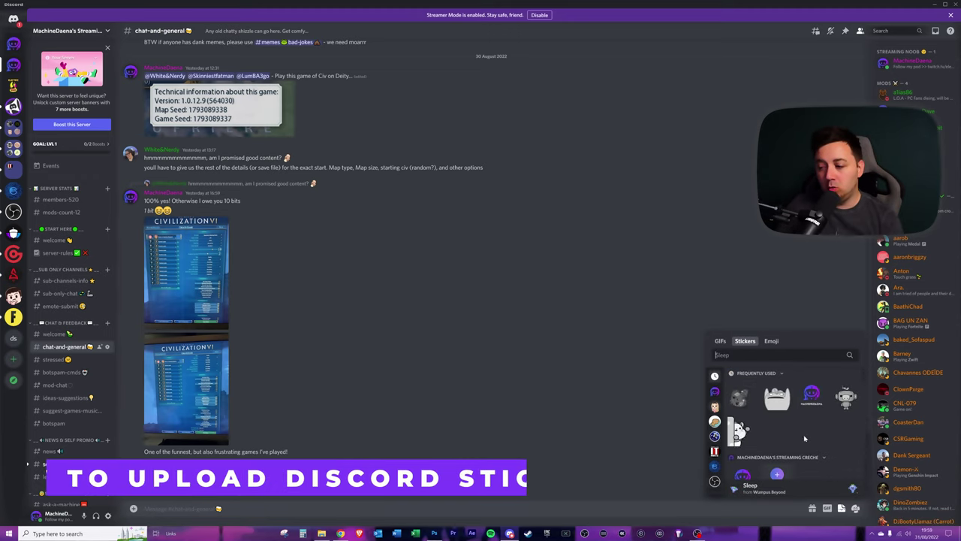
# - View the sticker upload form from the own server's section of the sticker picker, and dismiss it
pyautogui.scroll(-3, 792, 426)
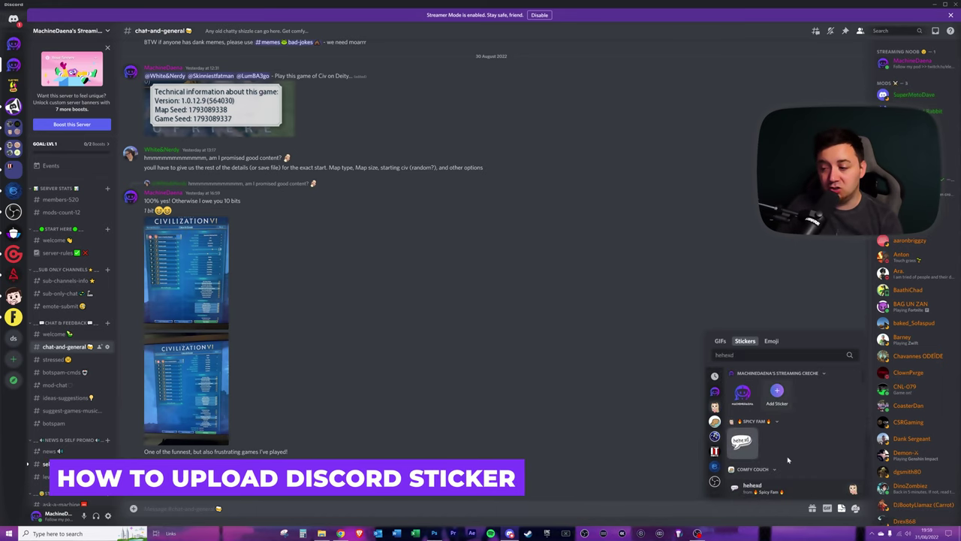
pyautogui.click(777, 392)
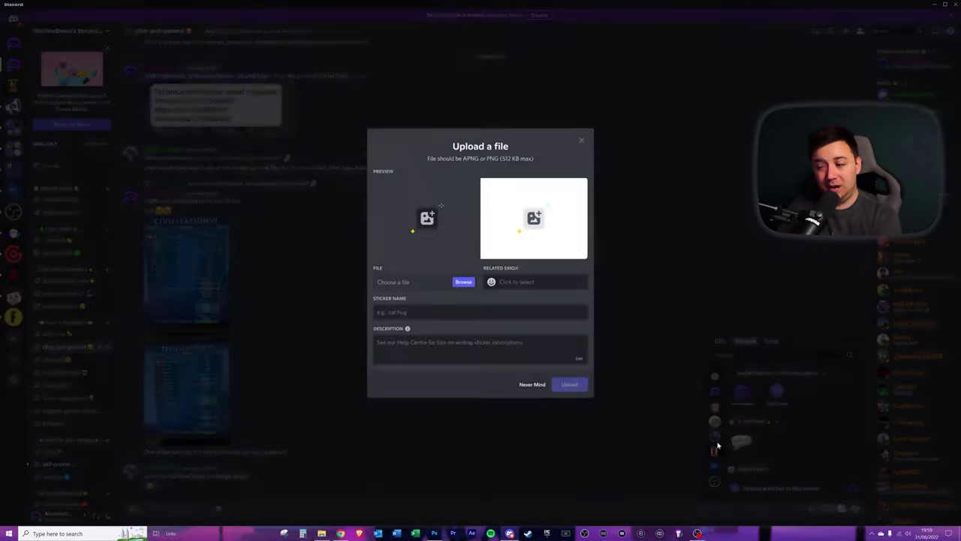
pyautogui.click(582, 142)
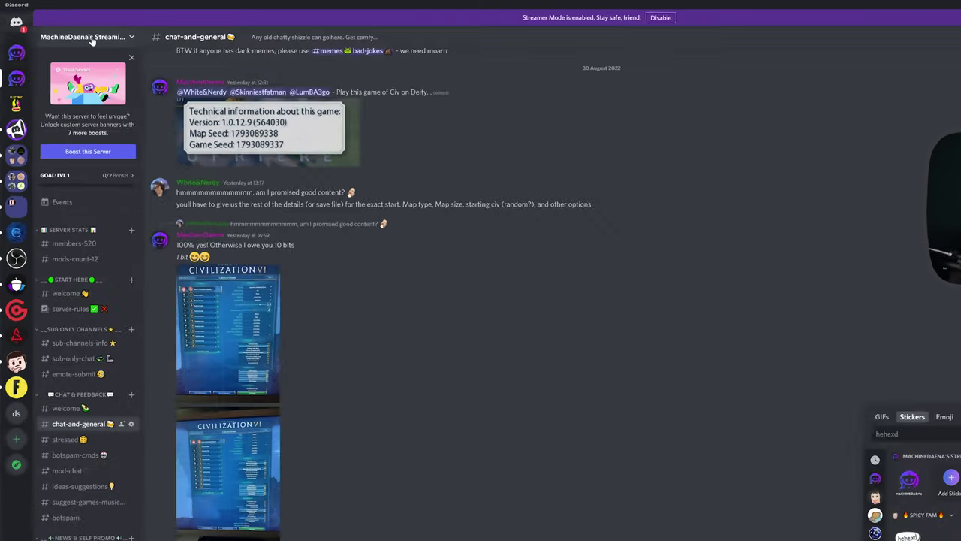
# - Open the Stickers page in the settings of the MachineDaena's Streaming Creche server
pyautogui.click(75, 37)
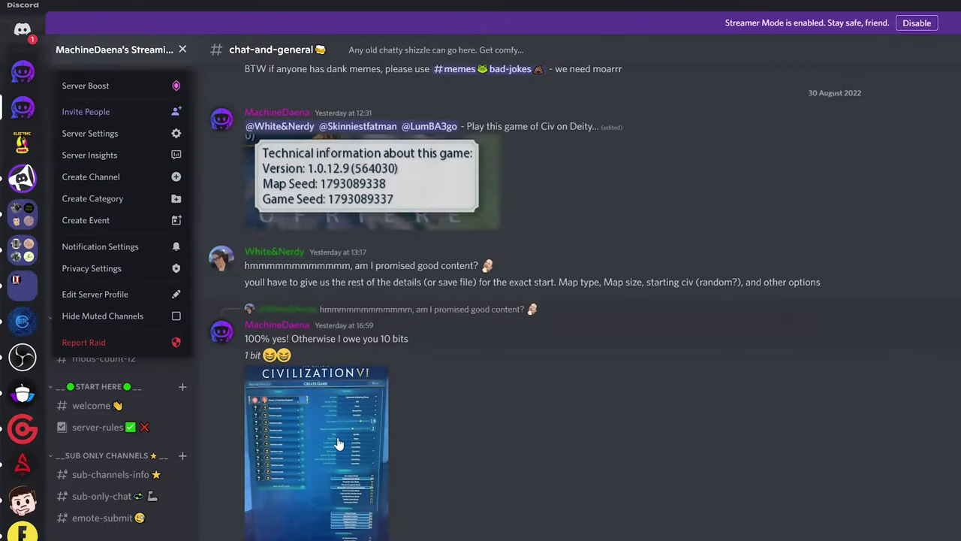
pyautogui.click(120, 134)
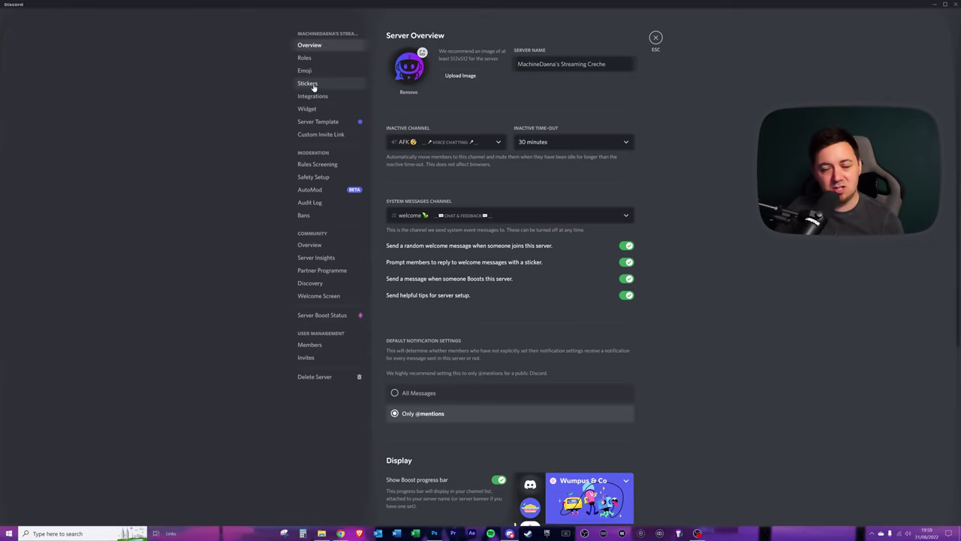
pyautogui.click(308, 84)
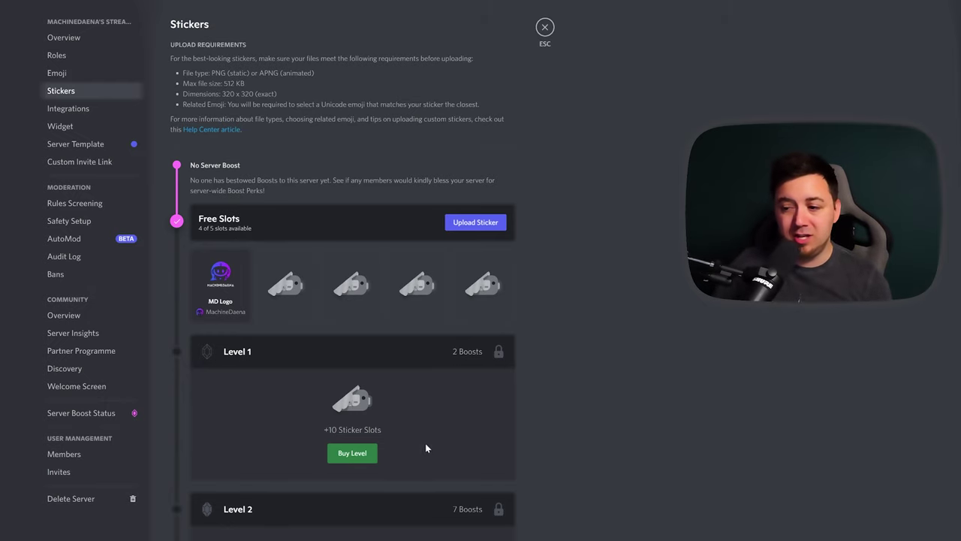
# - Review the sticker slots for each boost level and open the existing MD Logo sticker for editing
pyautogui.scroll(-2, 343, 300)
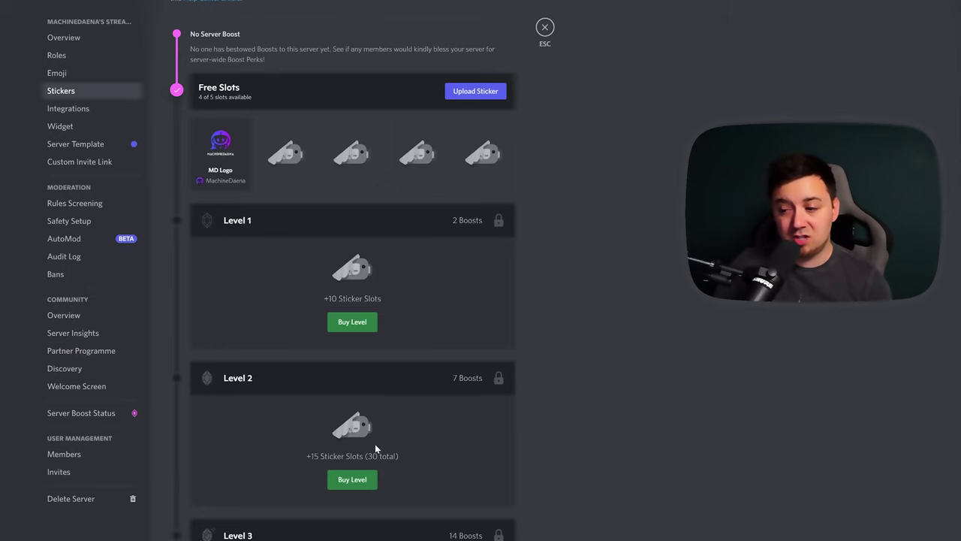
pyautogui.scroll(2, 481, 342)
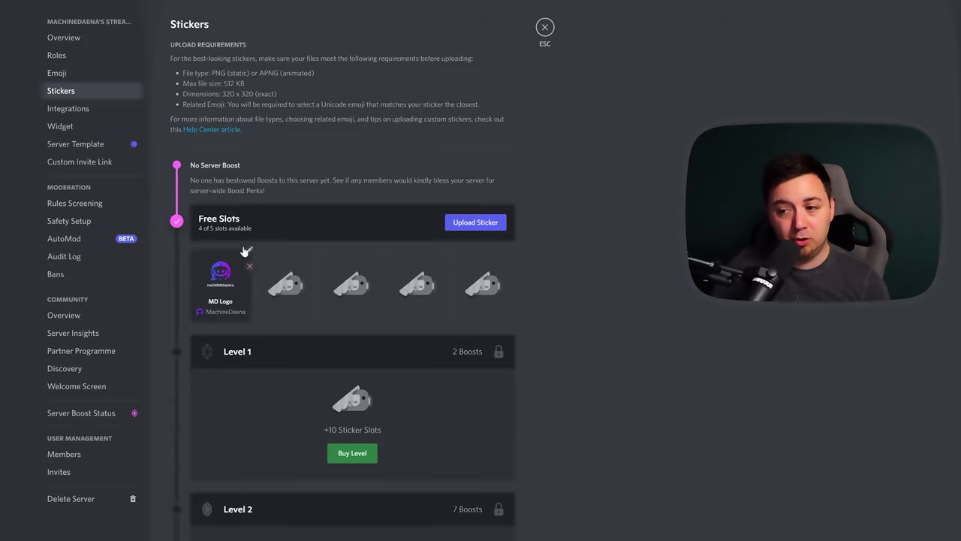
pyautogui.click(251, 253)
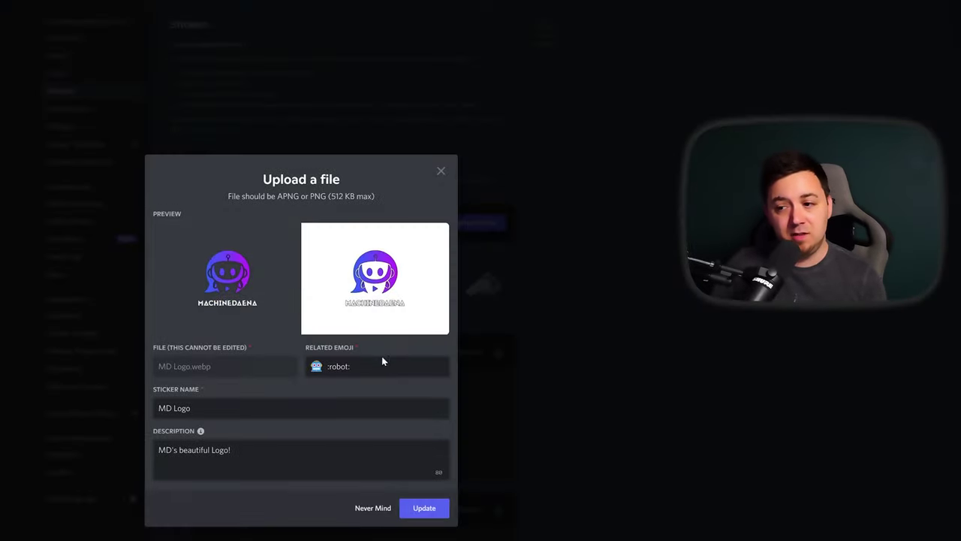
# - Dismiss the sticker edit form and delete the MD Logo sticker from the server's free slots
pyautogui.press('Escape')
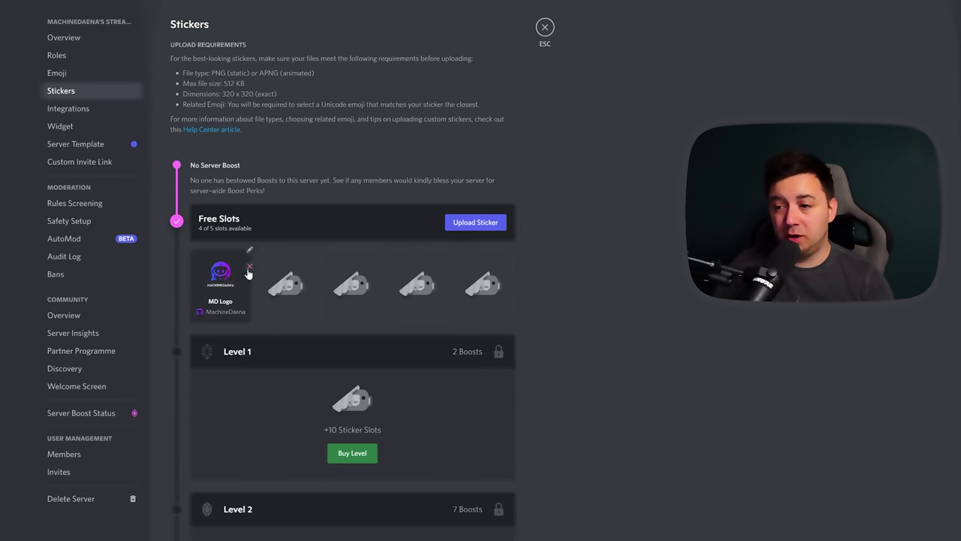
pyautogui.click(250, 266)
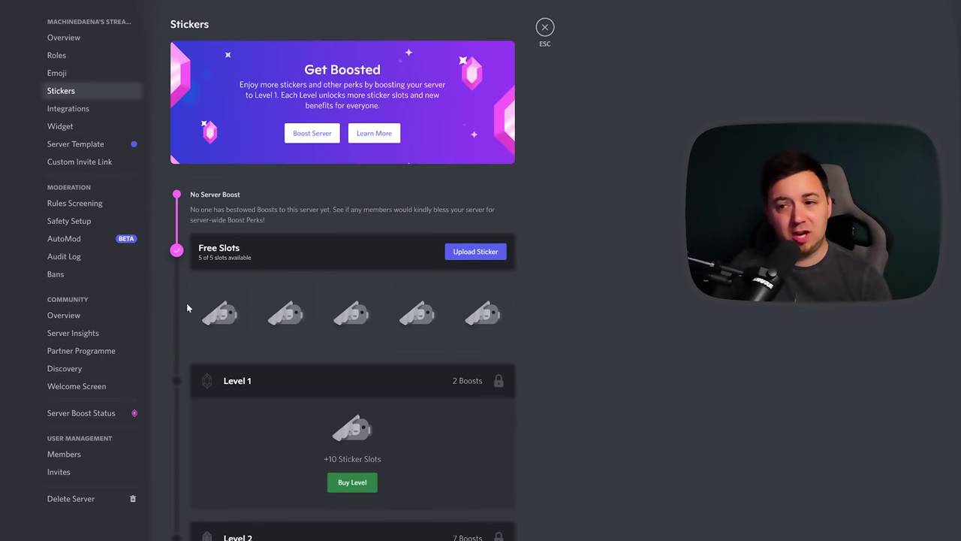
# - Start a new sticker upload for the free slots and choose the MD Sticker image from the desktop as its file
pyautogui.click(473, 253)
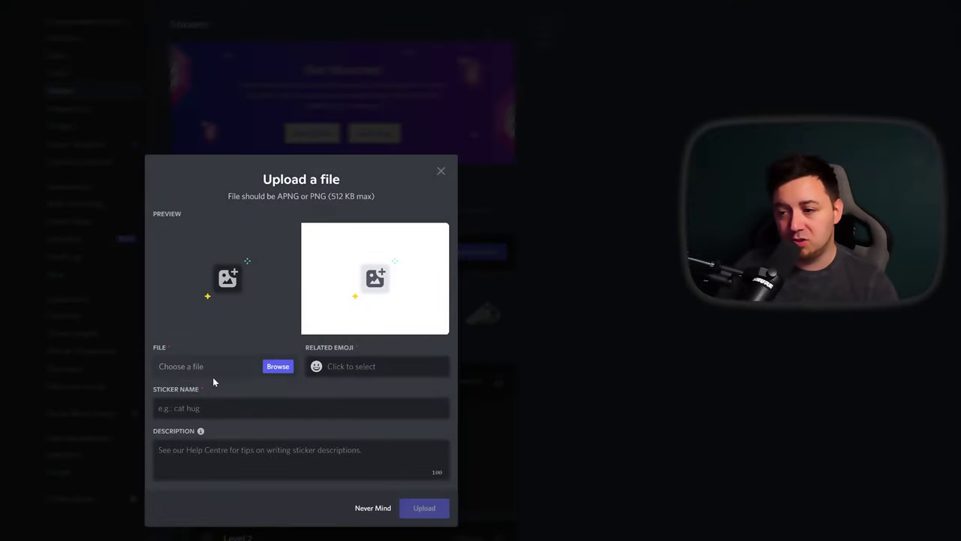
pyautogui.click(277, 366)
pyautogui.moveTo(223, 187); pyautogui.dragTo(229, 326)
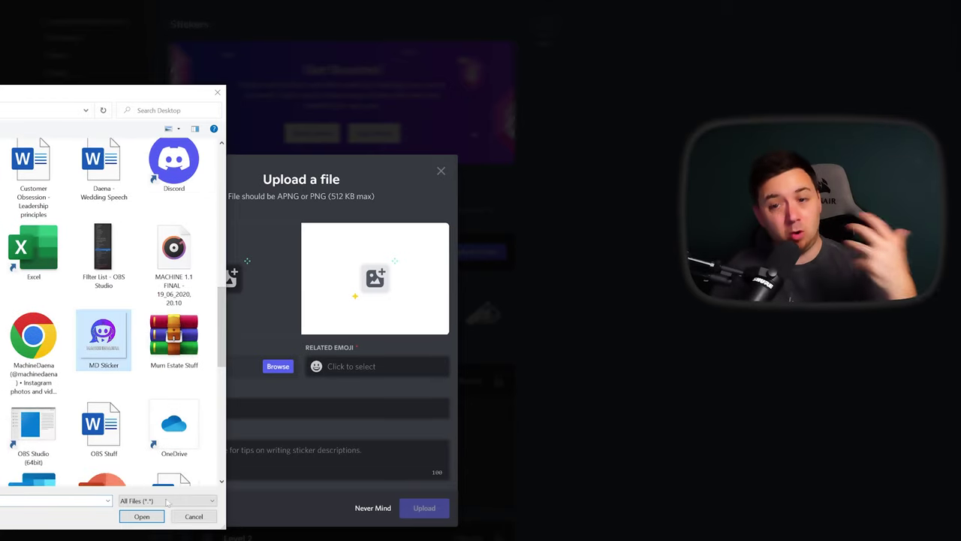
pyautogui.click(142, 516)
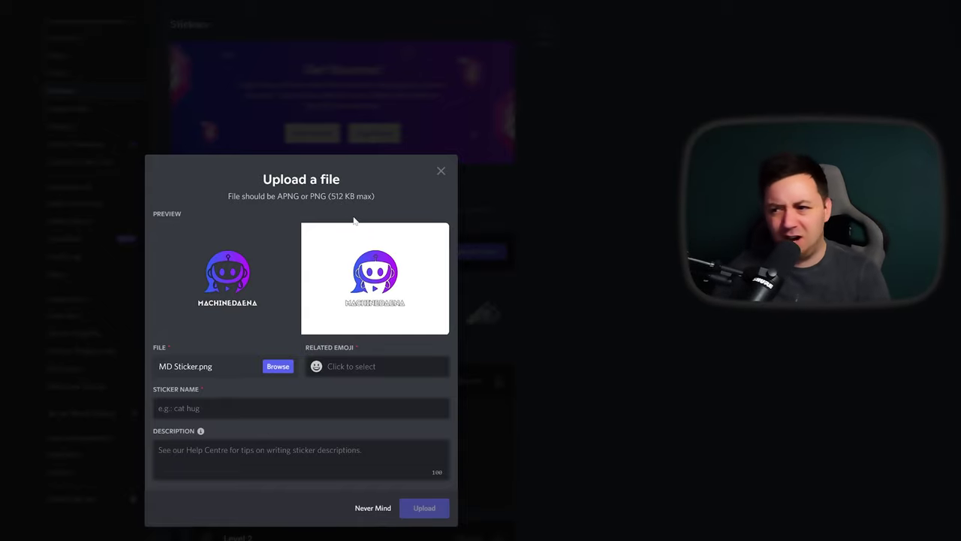
# - Set the sticker's related emoji to :robot:
pyautogui.click(353, 363)
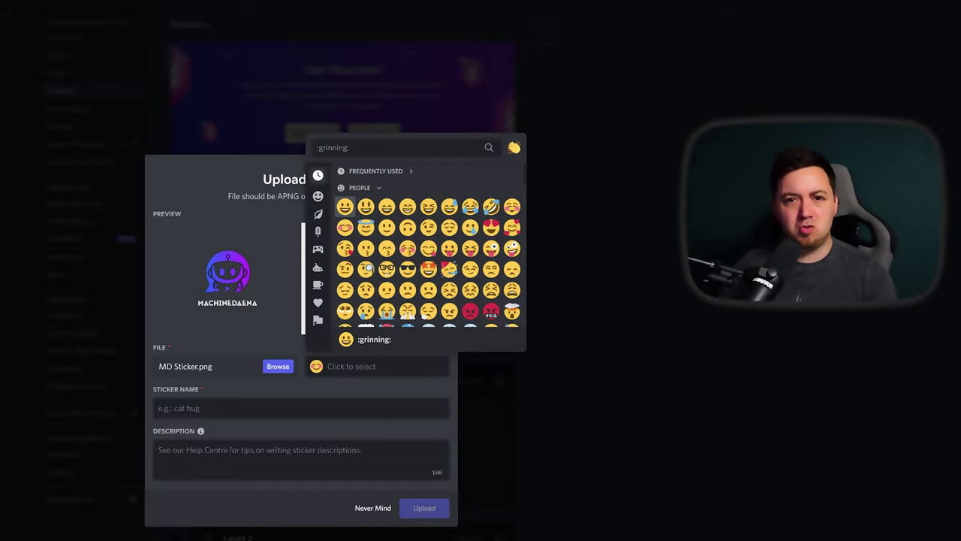
pyautogui.write('robot')
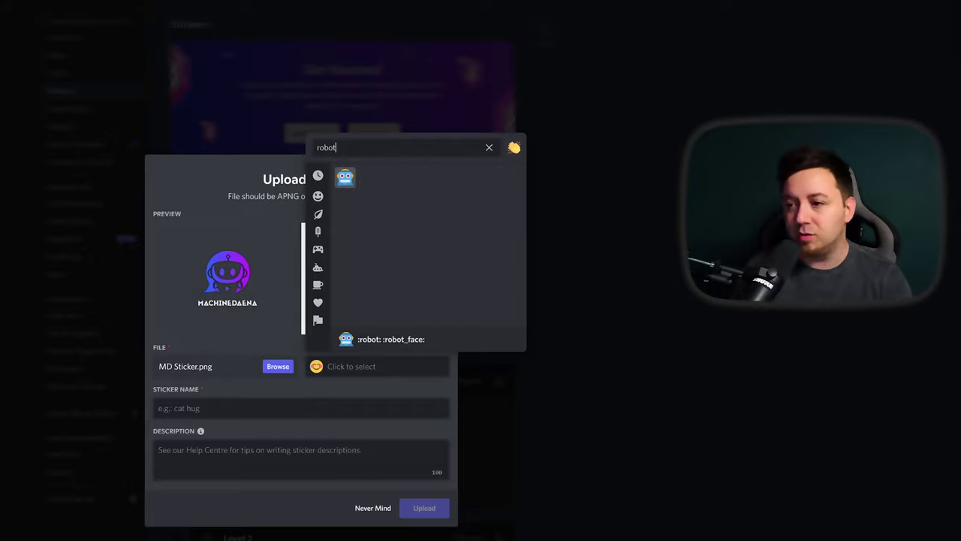
pyautogui.click(345, 177)
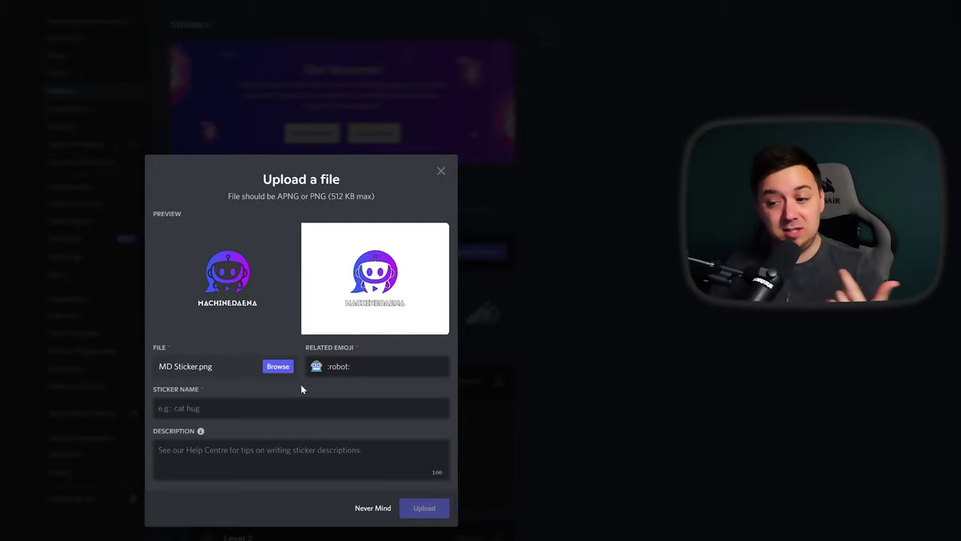
# - Name the sticker MD LOGO, describe it as "THIS IS THE BEST STICKER ON DISCORD!" and upload it
pyautogui.write('MD LO')
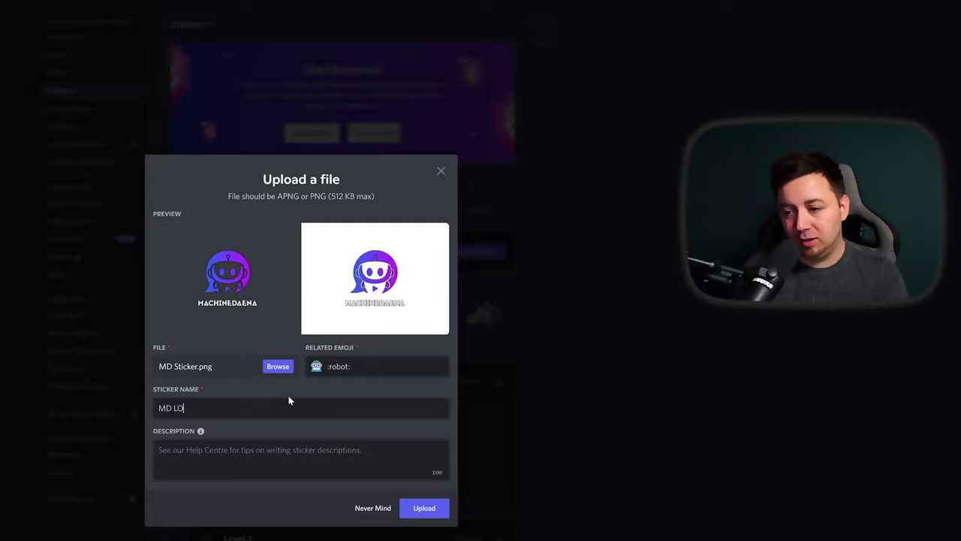
pyautogui.write('THIS IS T')
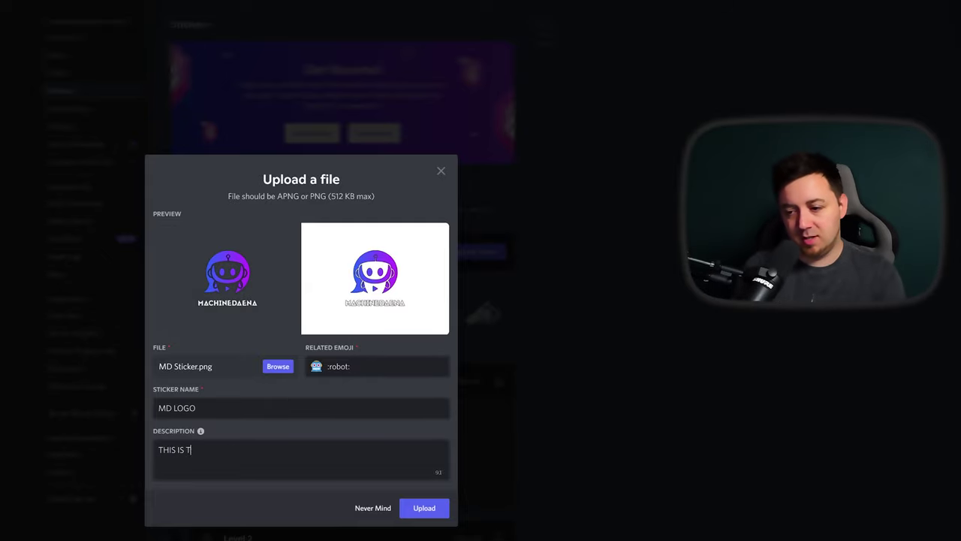
pyautogui.write('HE BEST STICKER ON ')
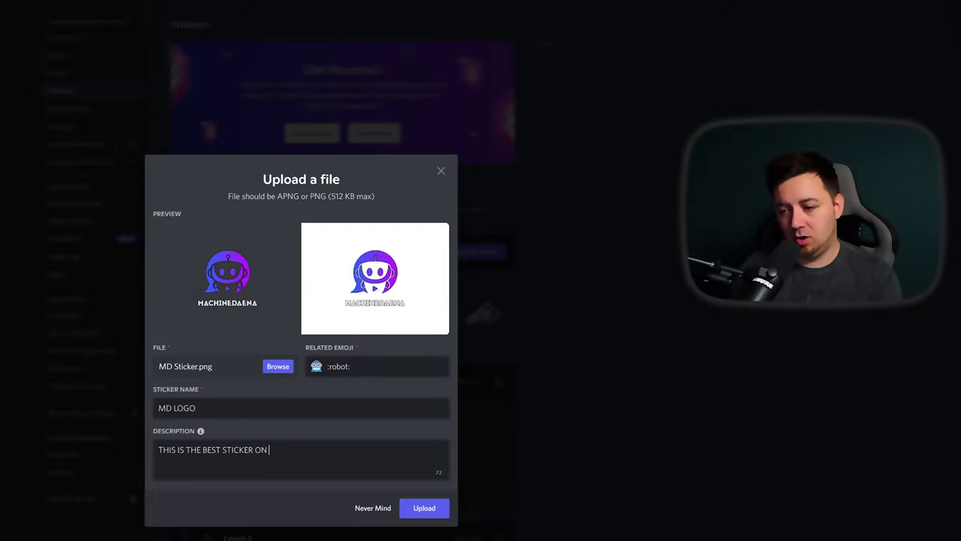
pyautogui.write('DISCORD!')
pyautogui.click(424, 509)
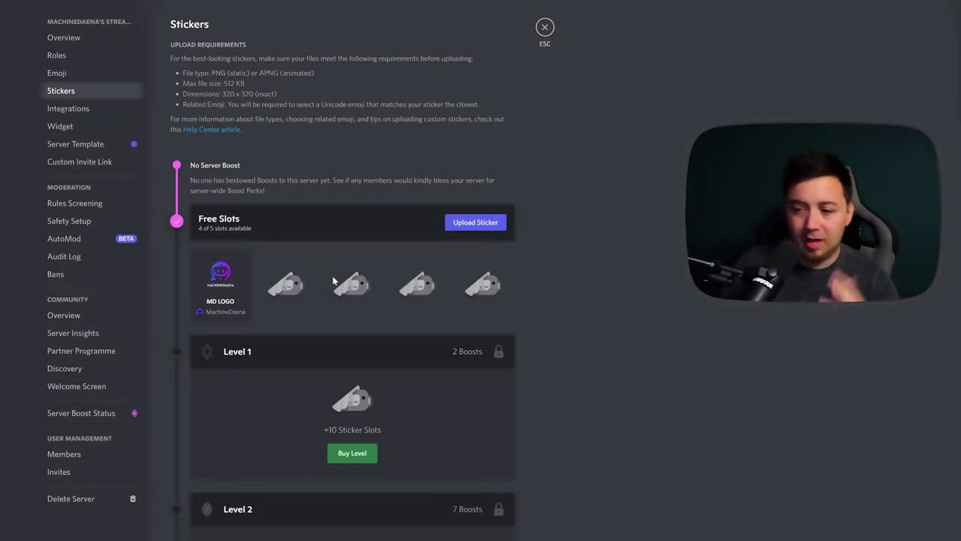
# - Send the MD LOGO sticker in the chat-and-general channel and view the details of the sent sticker
pyautogui.moveTo(241, 302)
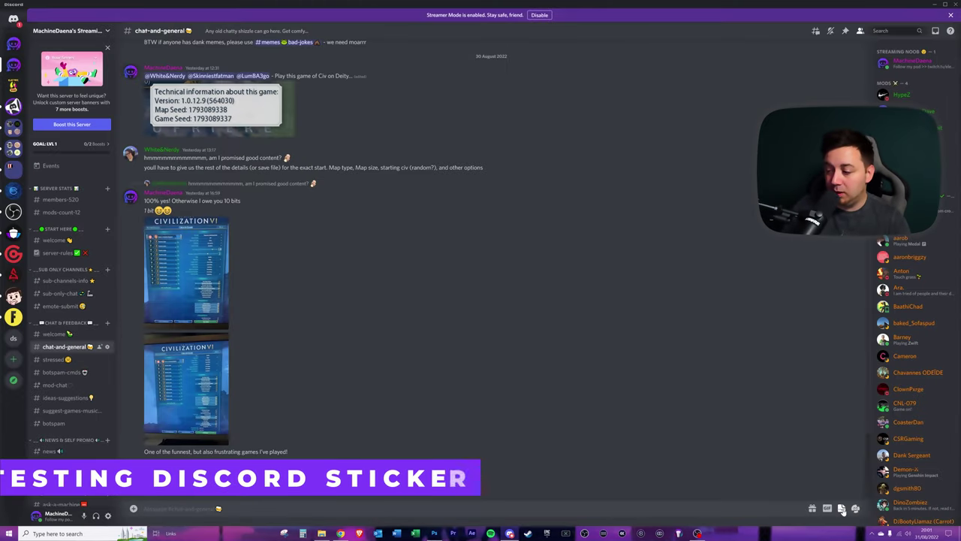
pyautogui.click(841, 508)
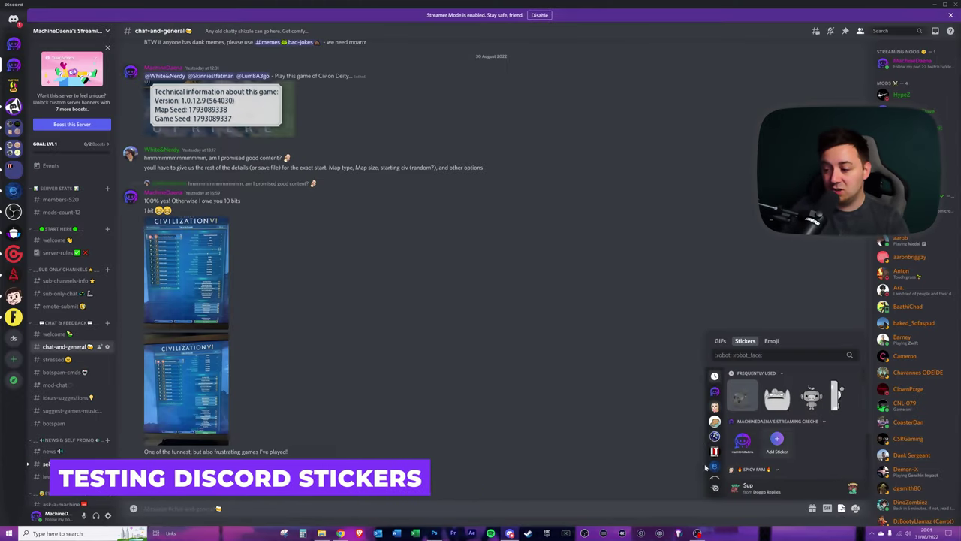
pyautogui.click(742, 441)
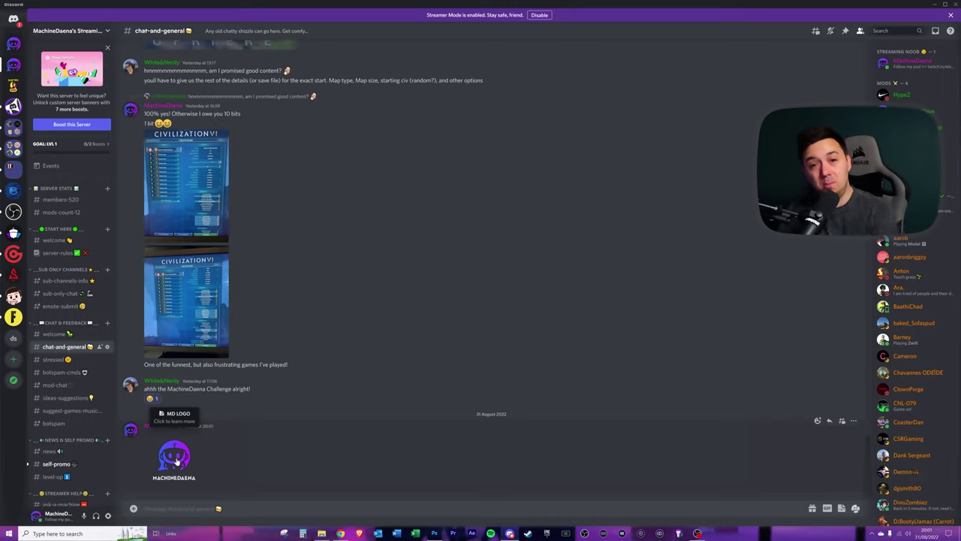
pyautogui.click(177, 460)
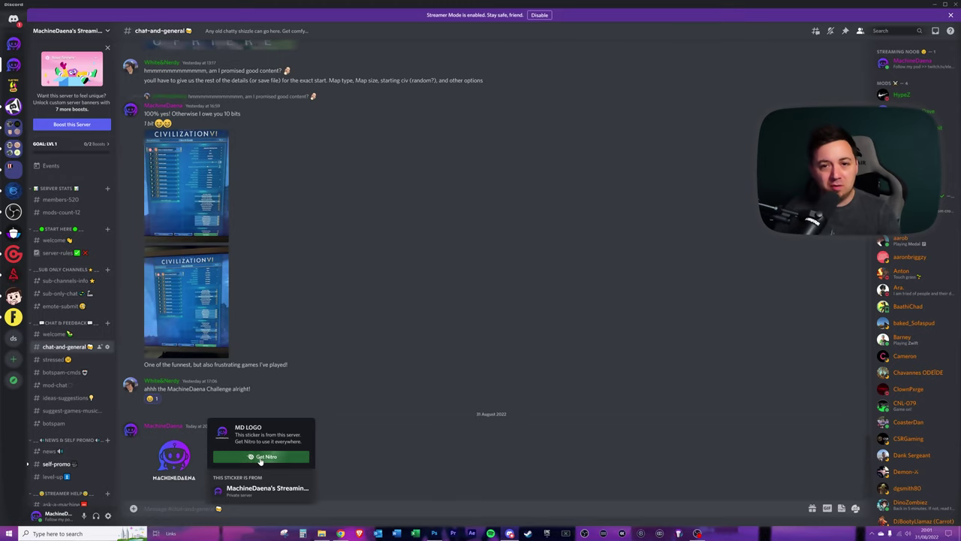
pyautogui.click(443, 312)
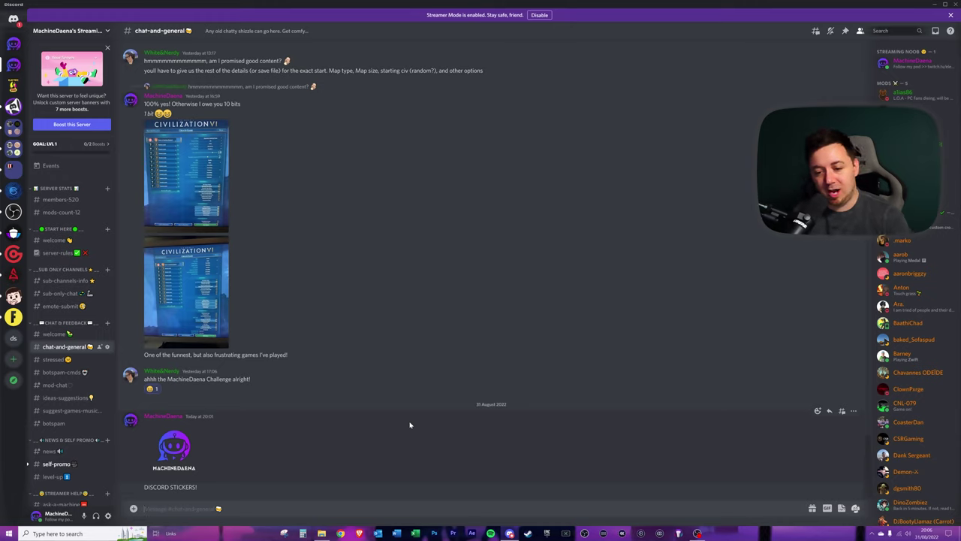
# - Check the sticker suggestions for an unsent chat message, using "robot" as plain text and the emoji shortcode ":ro"
pyautogui.write('robot')
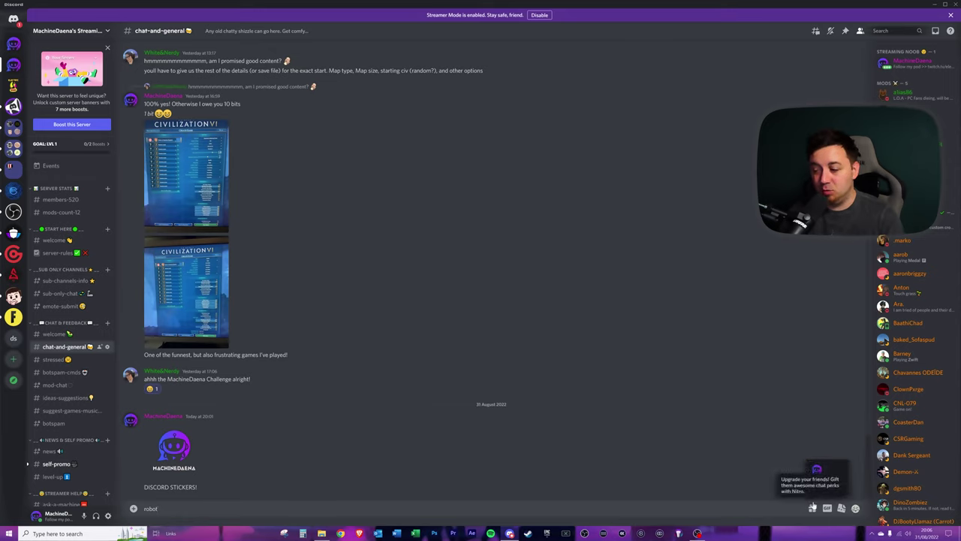
pyautogui.hotkey('ctrl', 'a')
pyautogui.write(':ro')
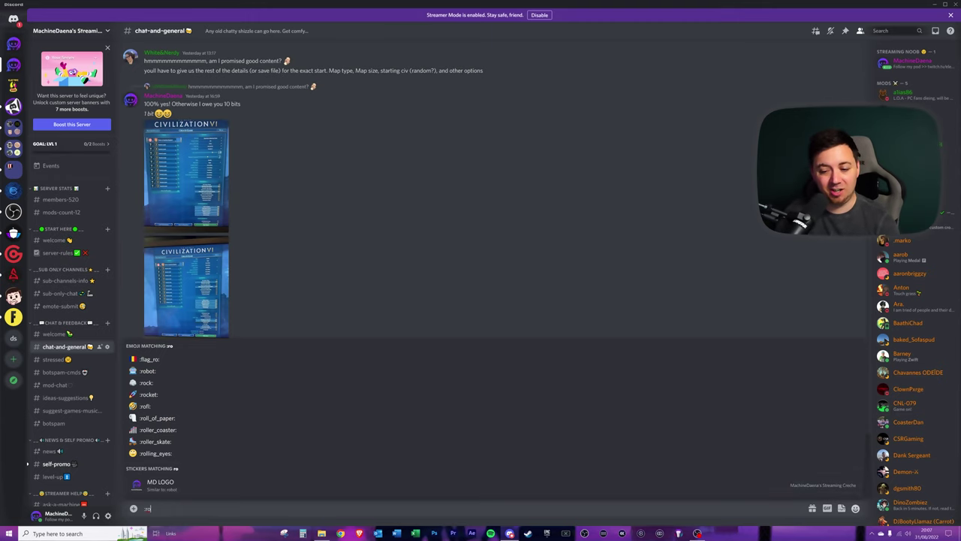
pyautogui.press('BackSpace')
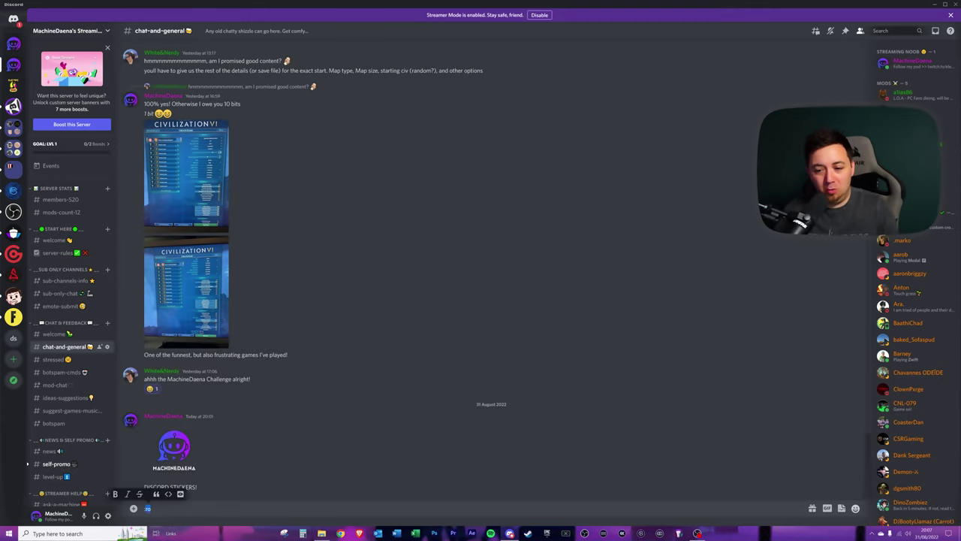
pyautogui.write('ob')
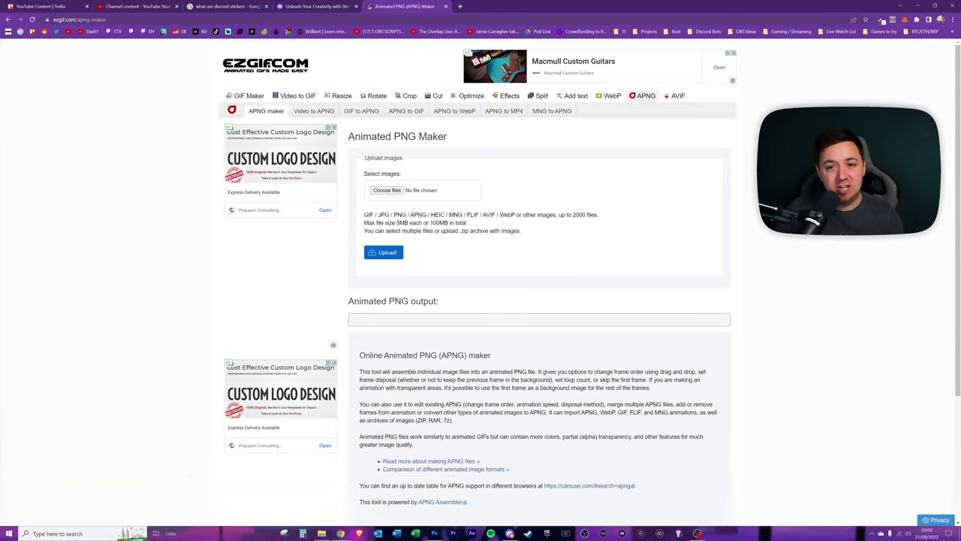
# - Switch to the browser and highlight the address of the Animated PNG Maker page, ezgif.com/apng-maker
pyautogui.hotkey('ctrl', 'l')
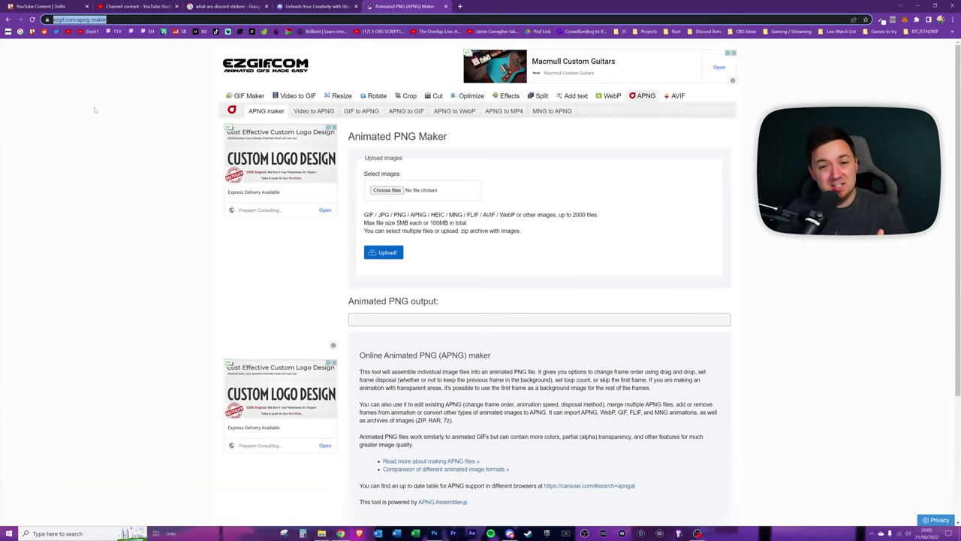